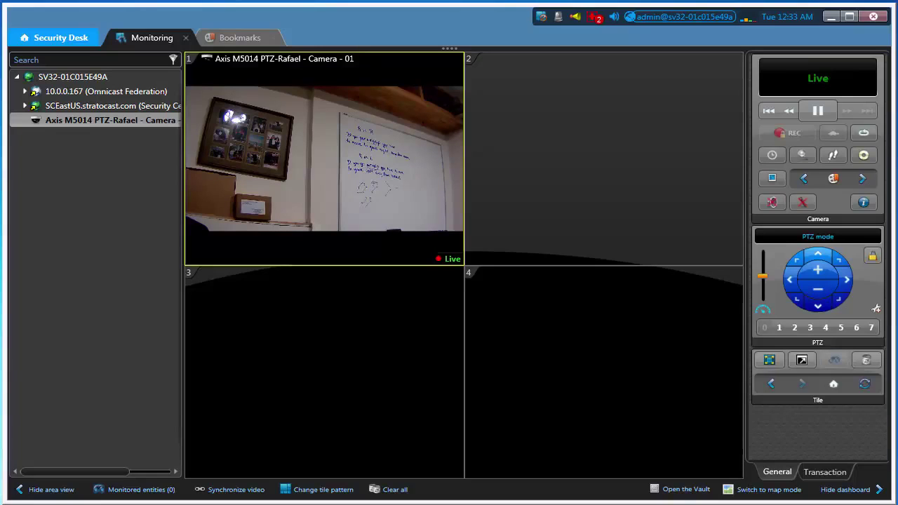
- Go back in the recorded video of the Axis M5014 PTZ camera in tile 1 to about 12:32:28 AM
click(66, 36)
click(133, 39)
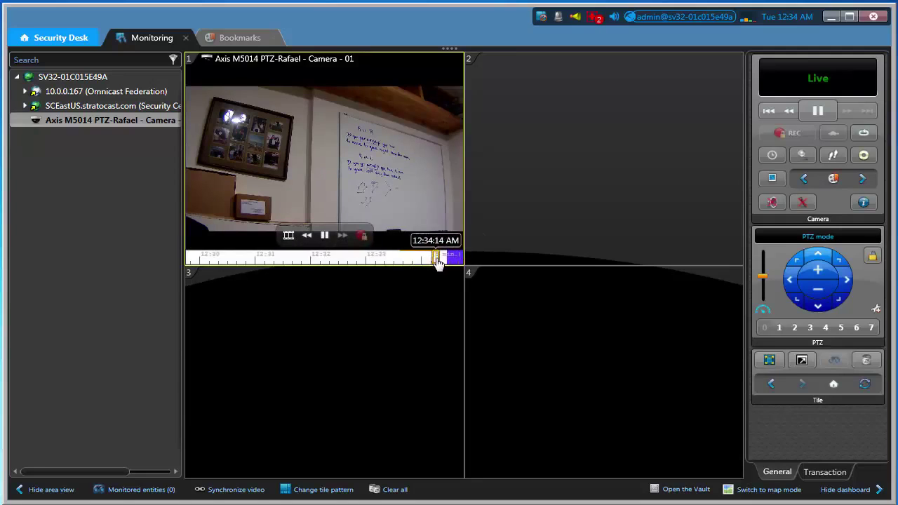
click(436, 257)
click(337, 259)
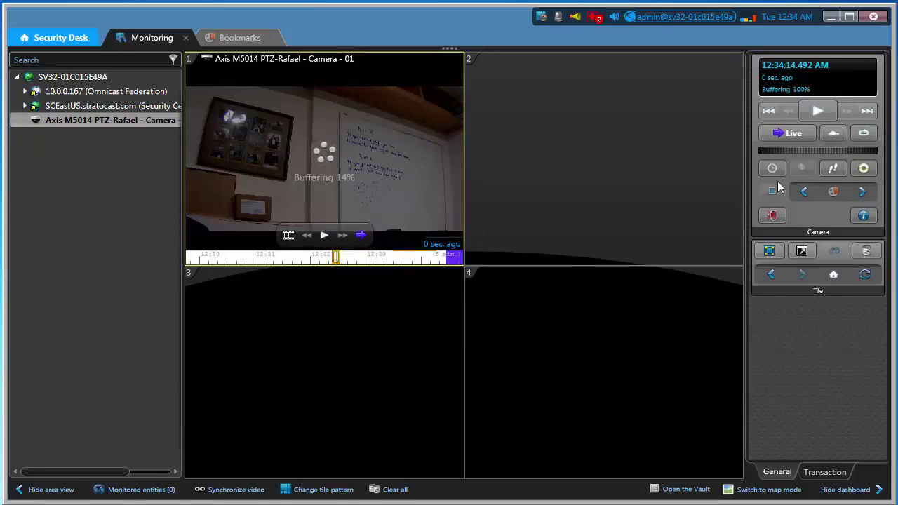
- Add a bookmark with the message "Important event" to the camera's recorded video at 12:32:28 AM
click(832, 195)
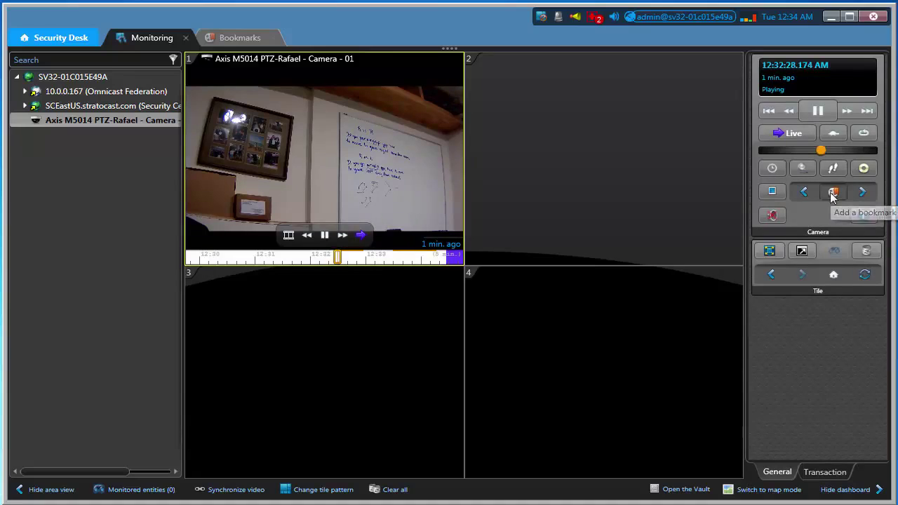
drag(392, 189, 513, 239)
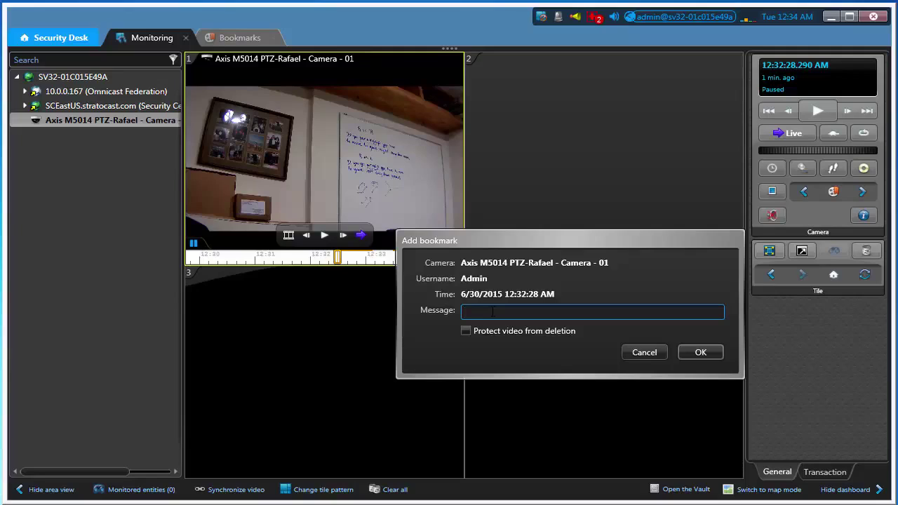
text(Important )
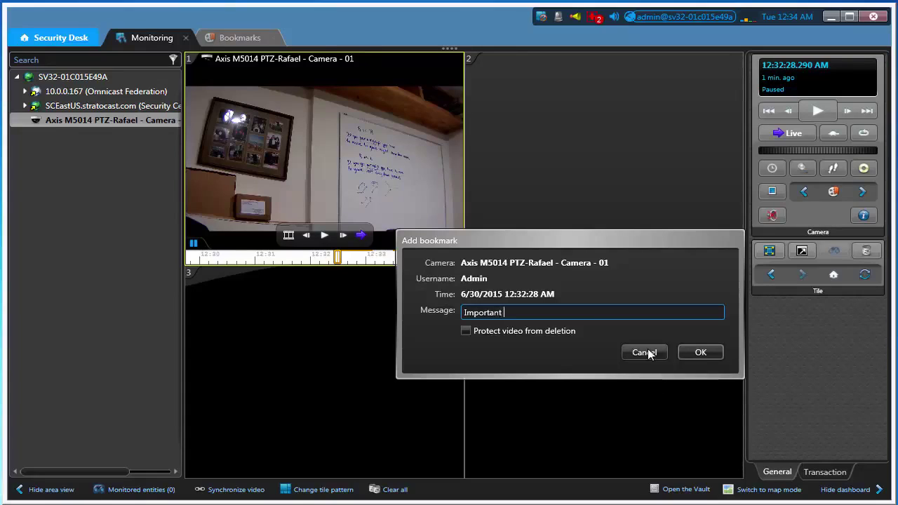
text(event)
click(700, 352)
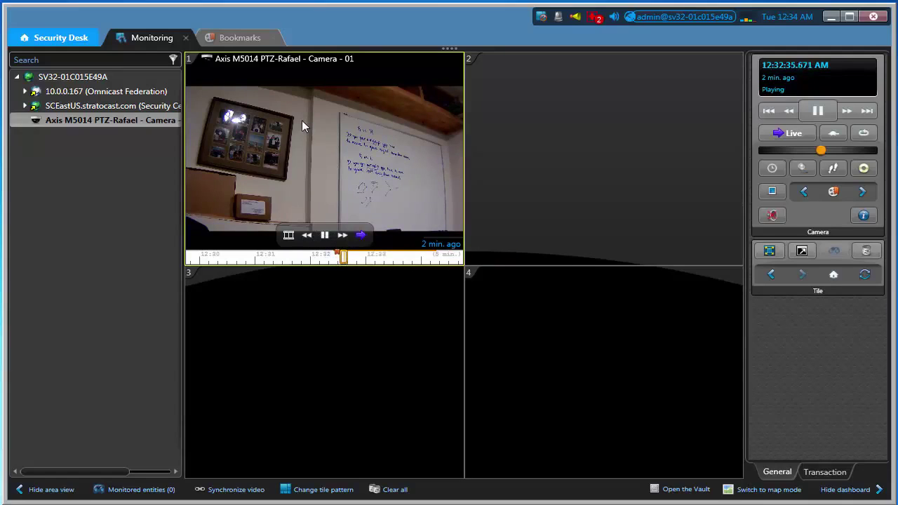
- Clear the camera from tile 1 and close the existing Bookmarks task
key(Delete)
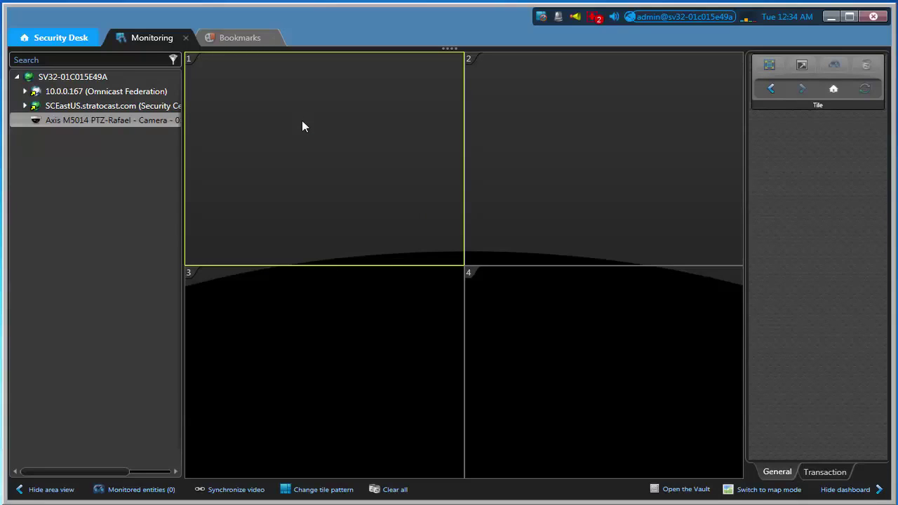
click(273, 38)
click(638, 301)
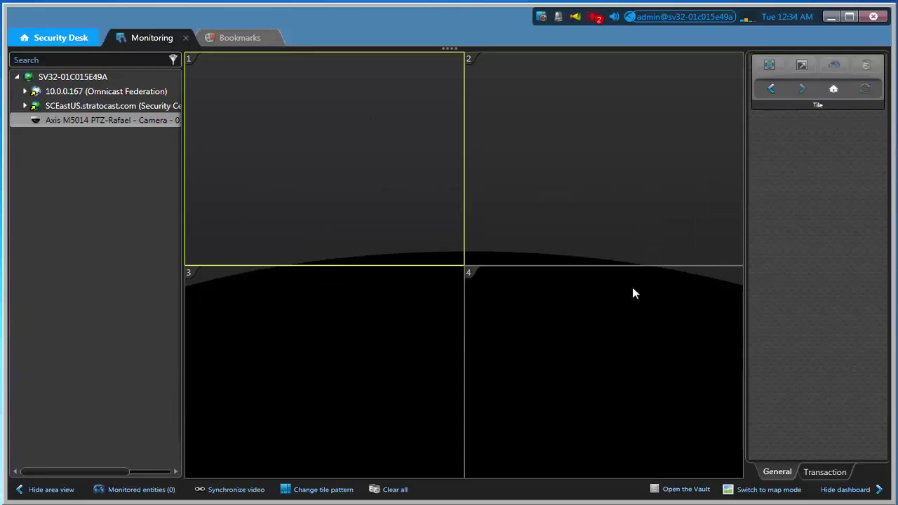
- Open a new Bookmarks investigation task
click(67, 35)
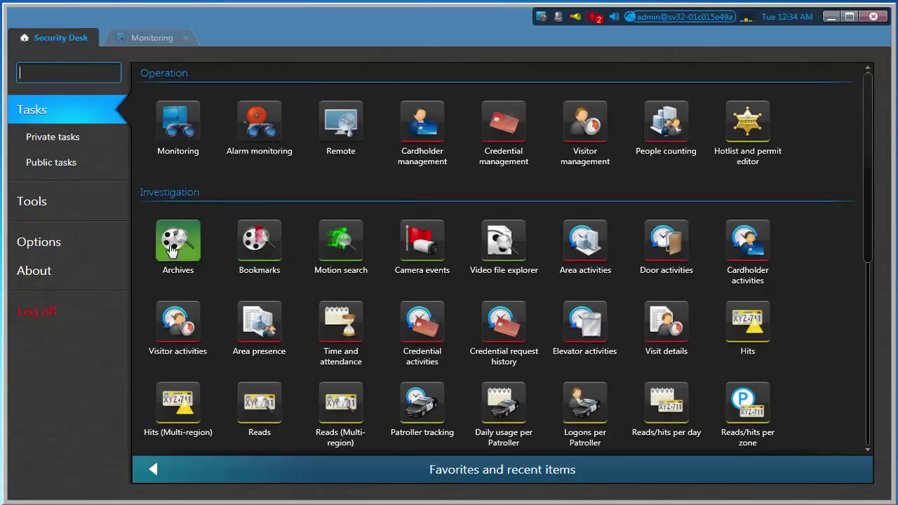
click(260, 242)
click(564, 283)
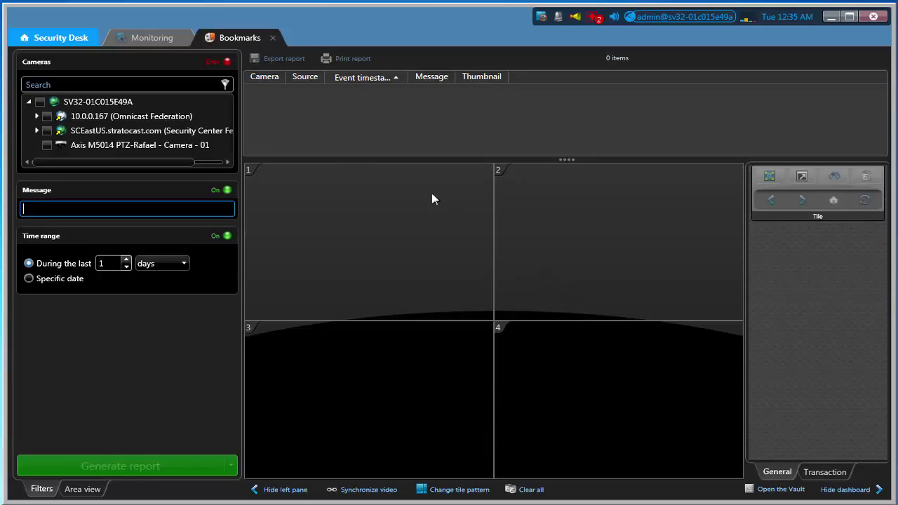
- Generate a bookmark report for all cameras with the message filter "important" and a time range of the last 1 day
click(40, 101)
click(47, 208)
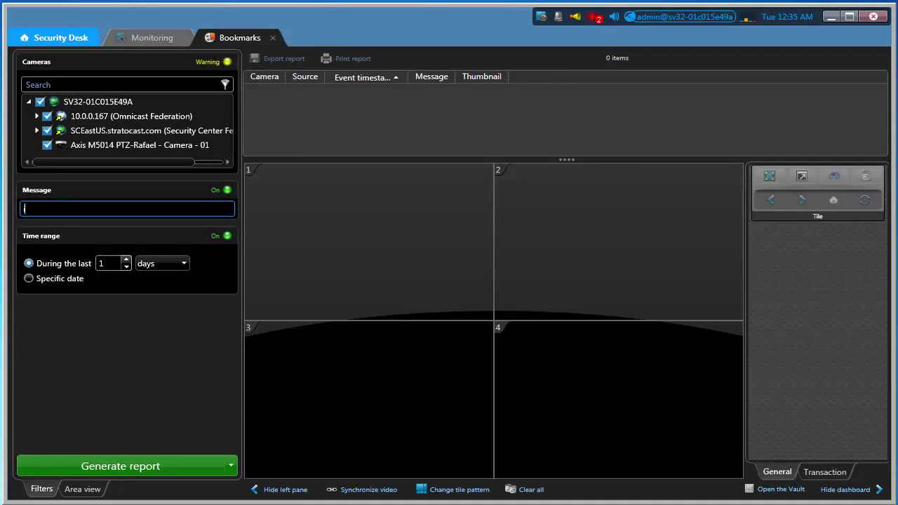
text(important)
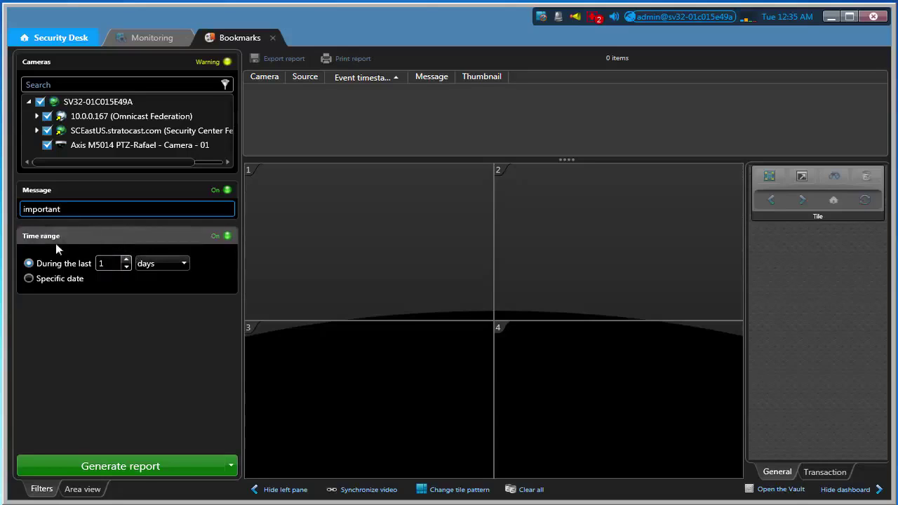
click(46, 280)
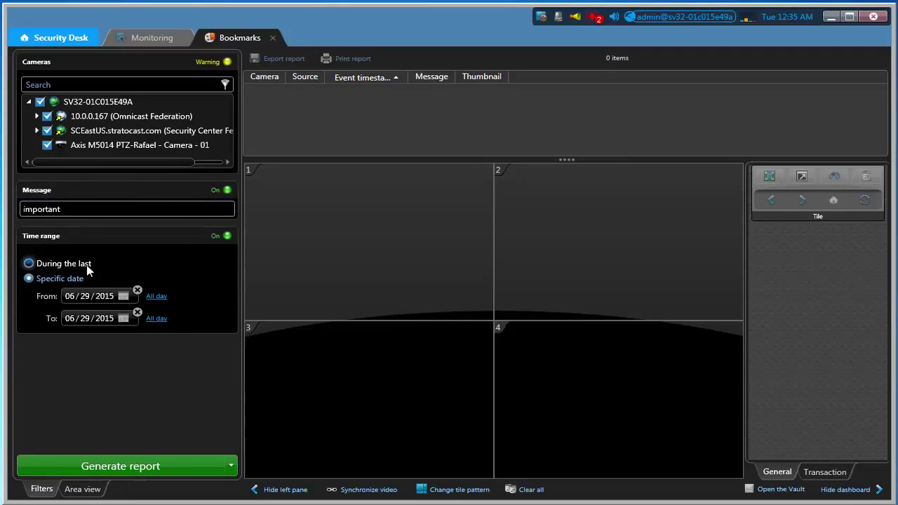
click(29, 263)
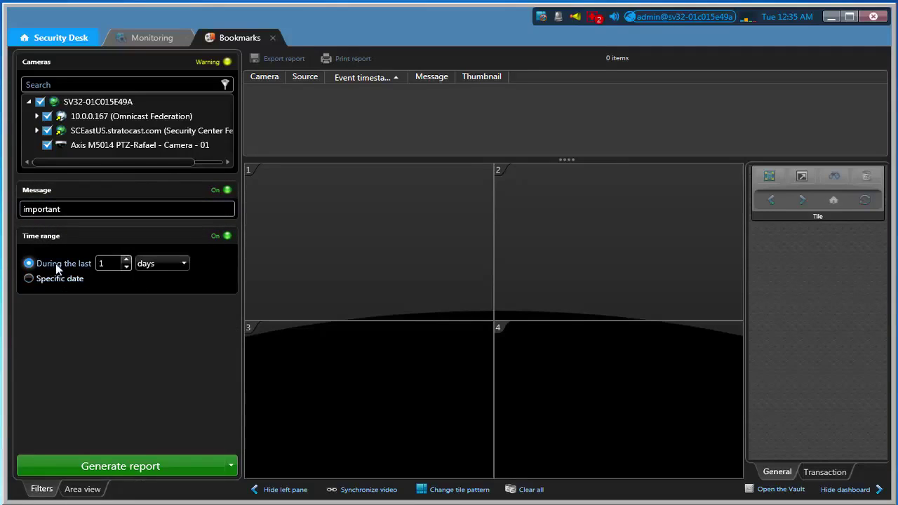
click(146, 464)
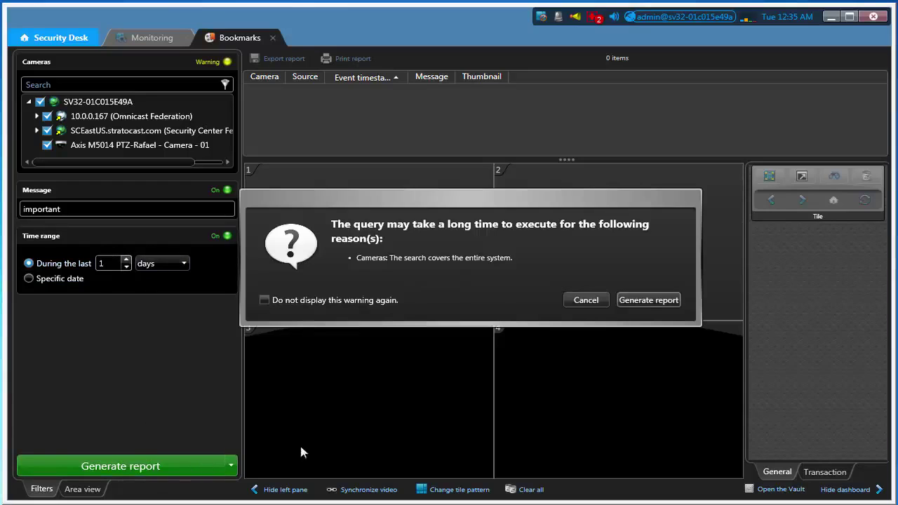
click(642, 295)
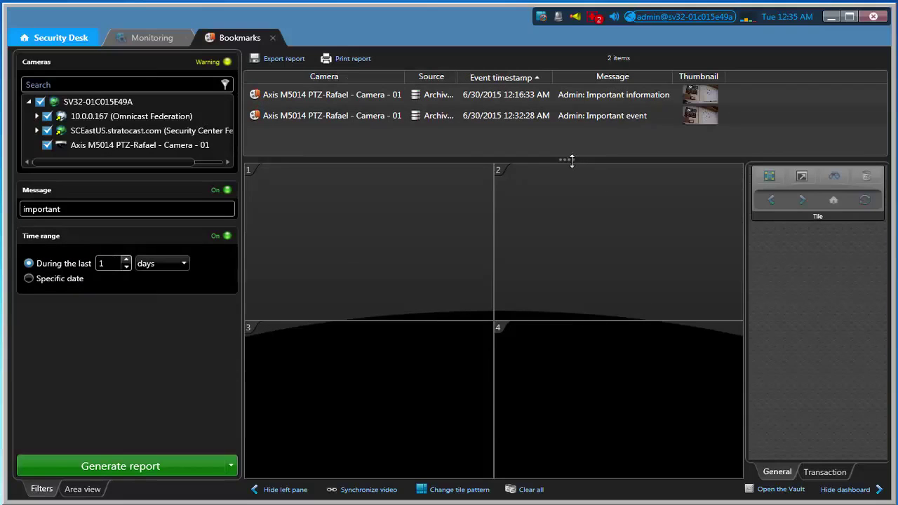
- Play the "Important event" bookmark from the report, expand its tile to fill the canvas and enlarge the video area
drag(568, 159, 584, 265)
click(496, 100)
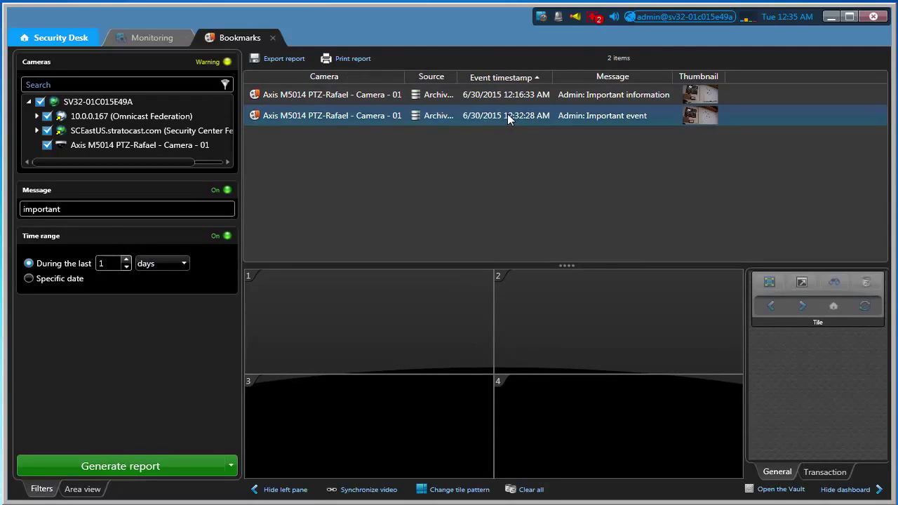
click(507, 113)
double_click(448, 303)
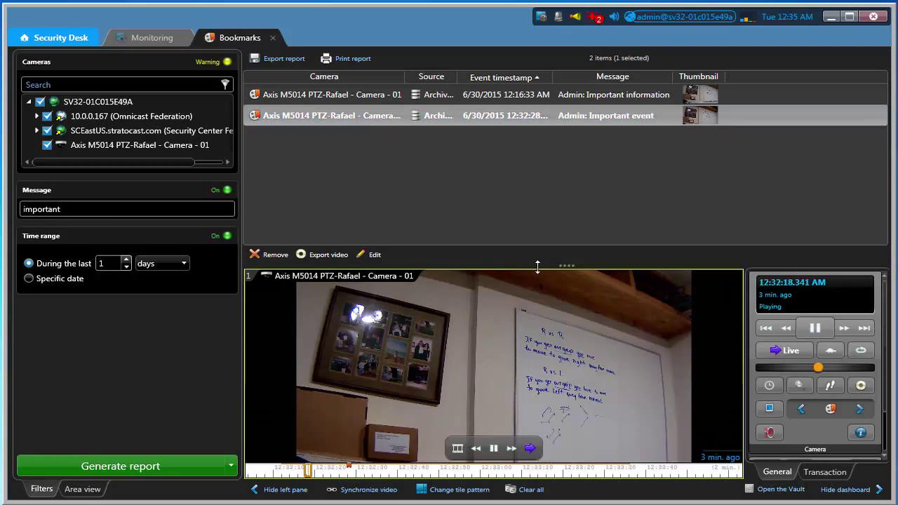
drag(537, 266, 543, 192)
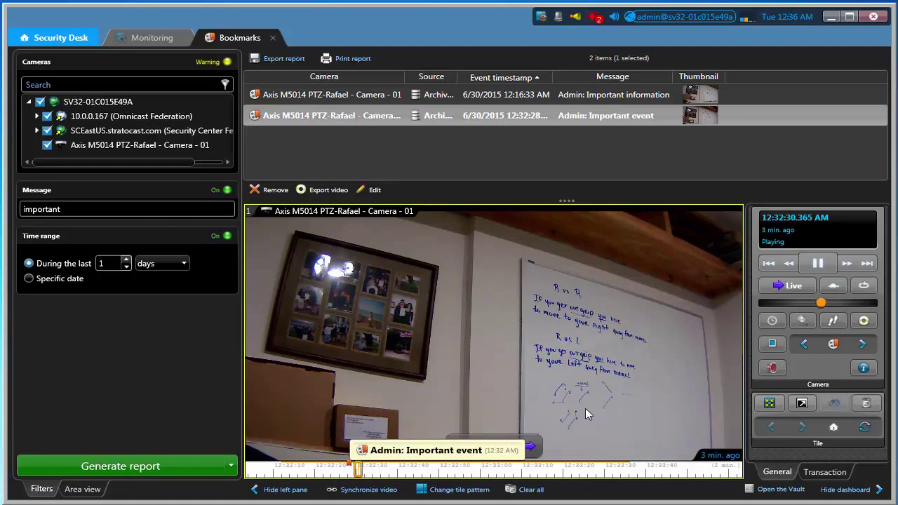
- Pause playback, move to about 12:32:49 AM on the timeline and inspect the bookmark marker's message
click(816, 265)
click(436, 470)
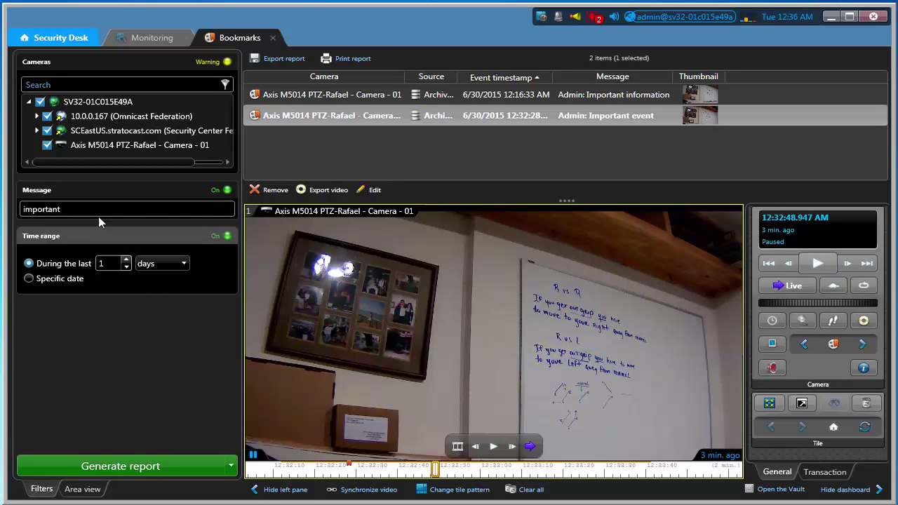
mouse_move(350, 466)
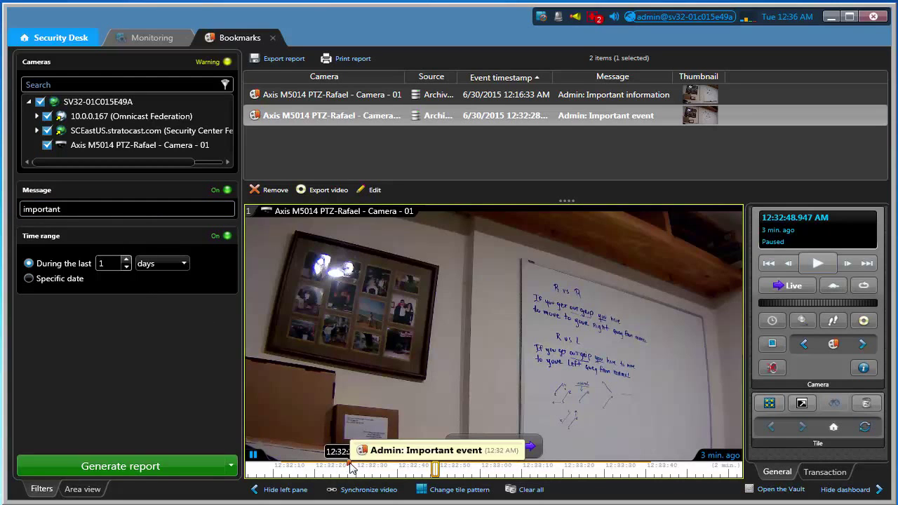
- Shorten the message filter to "impor" and regenerate the bookmark report
click(60, 209)
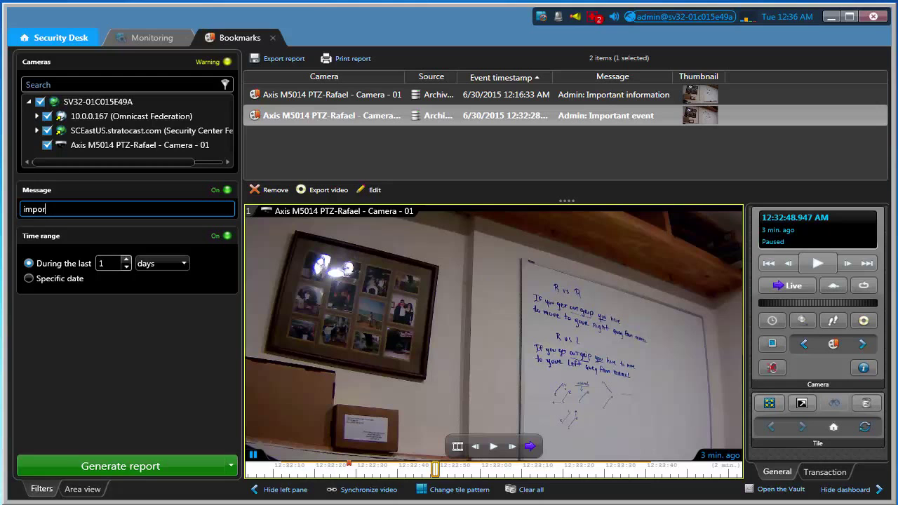
click(155, 469)
click(649, 301)
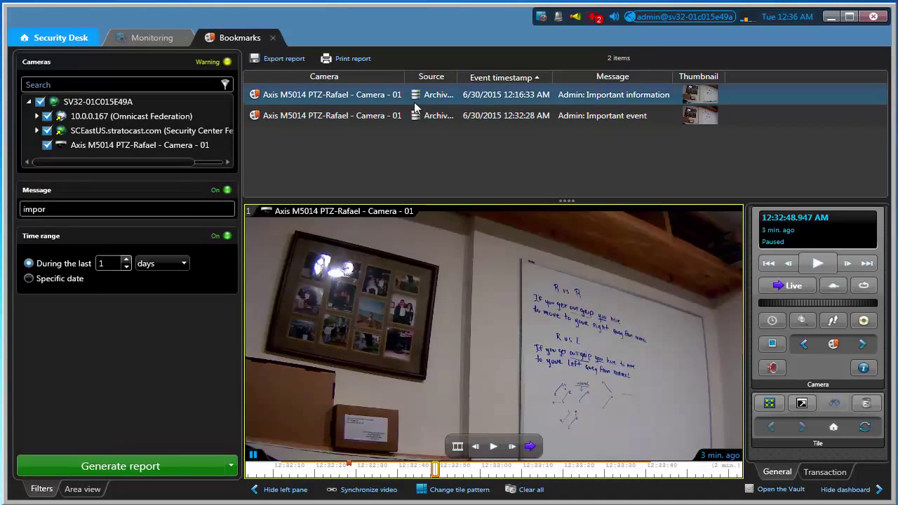
- Play and pause the "Important event" bookmark, open its video export settings and bring up the export time range for editing
click(481, 117)
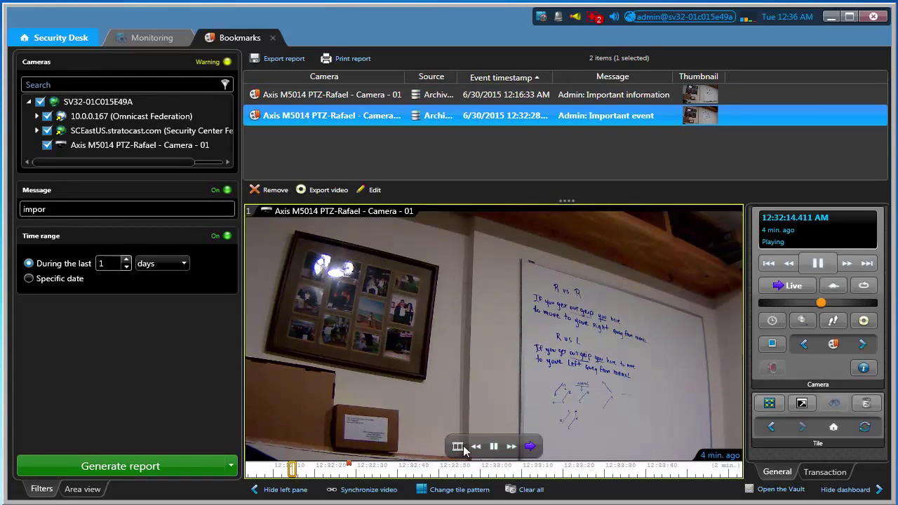
click(493, 446)
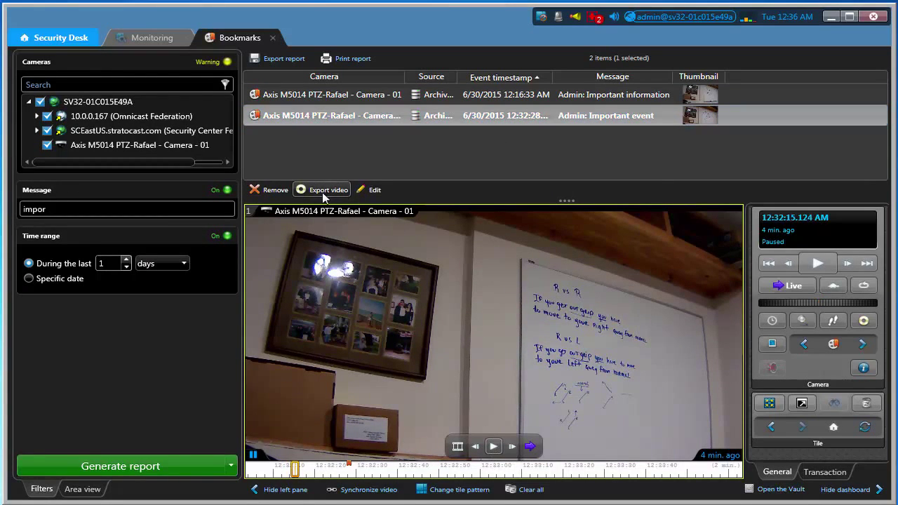
click(324, 192)
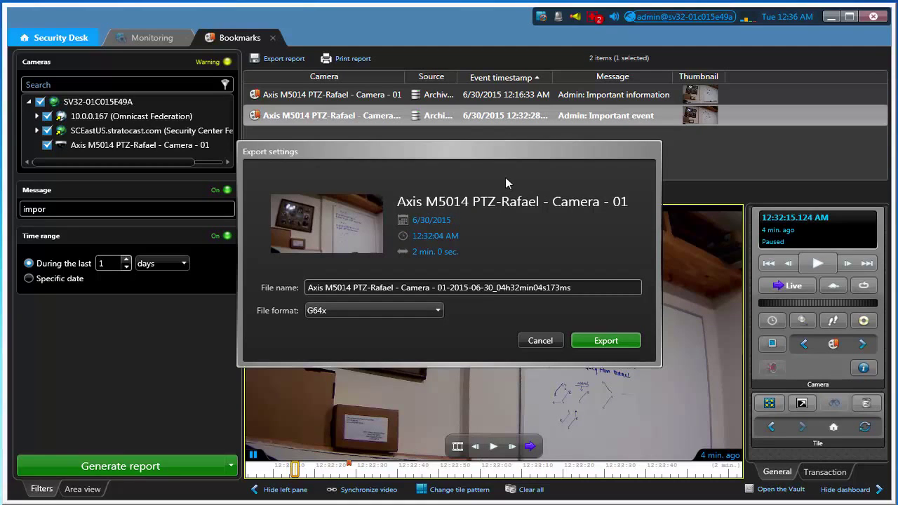
click(425, 254)
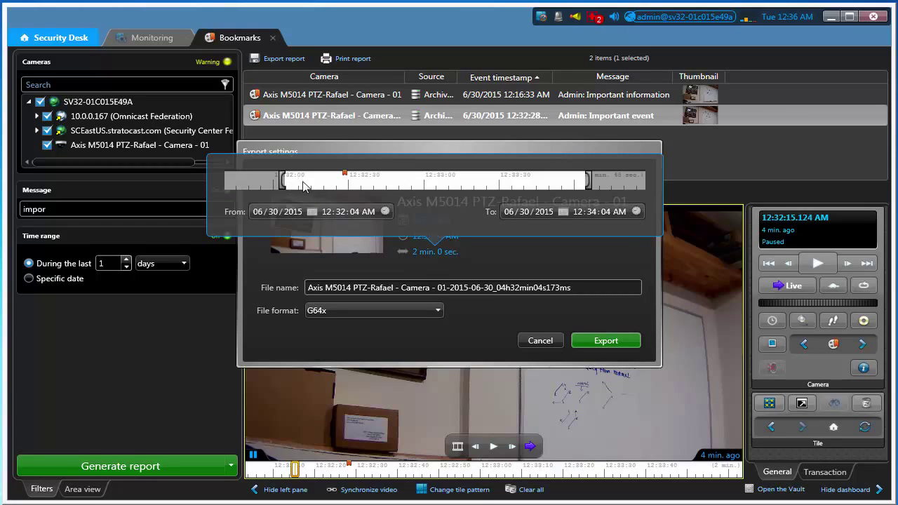